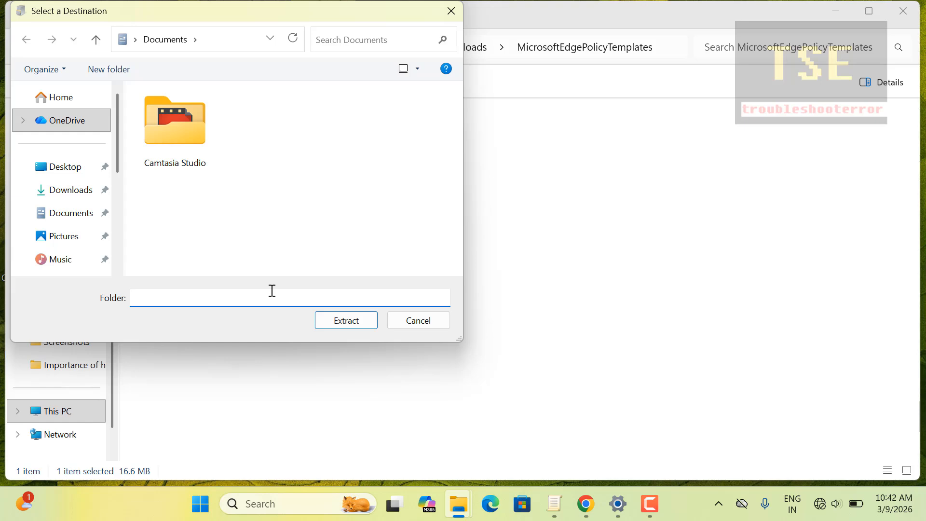
- Extract the MicrosoftEdgePolicyTemplates zip from the downloaded cabinet into the Documents folder
text(poli)
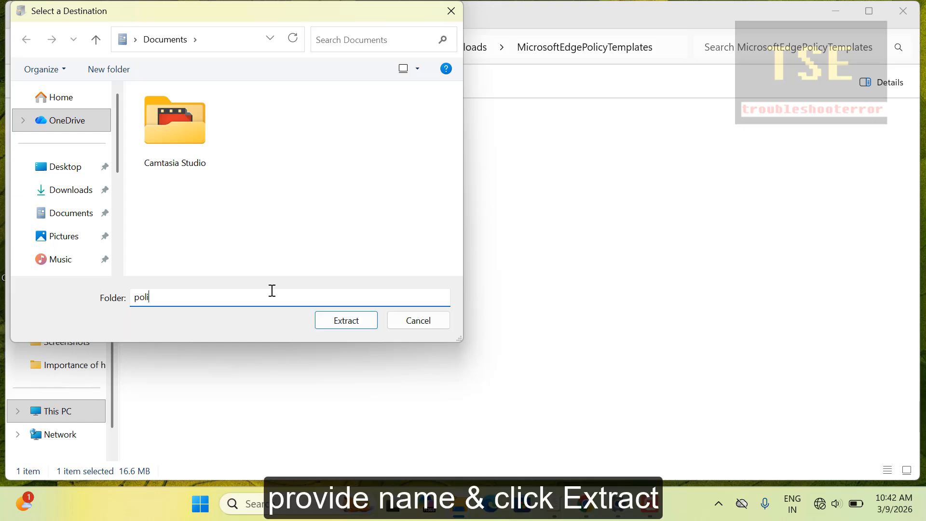
text(cy templates)
click(362, 324)
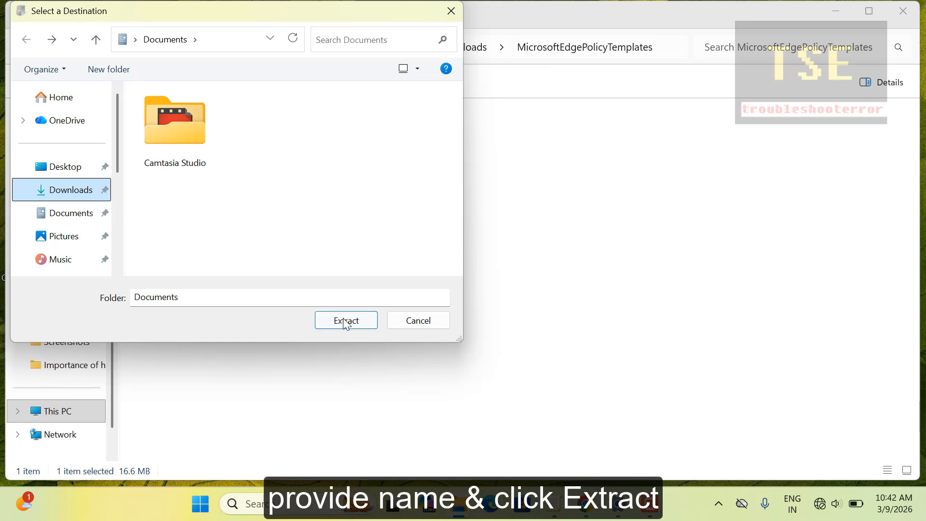
click(345, 321)
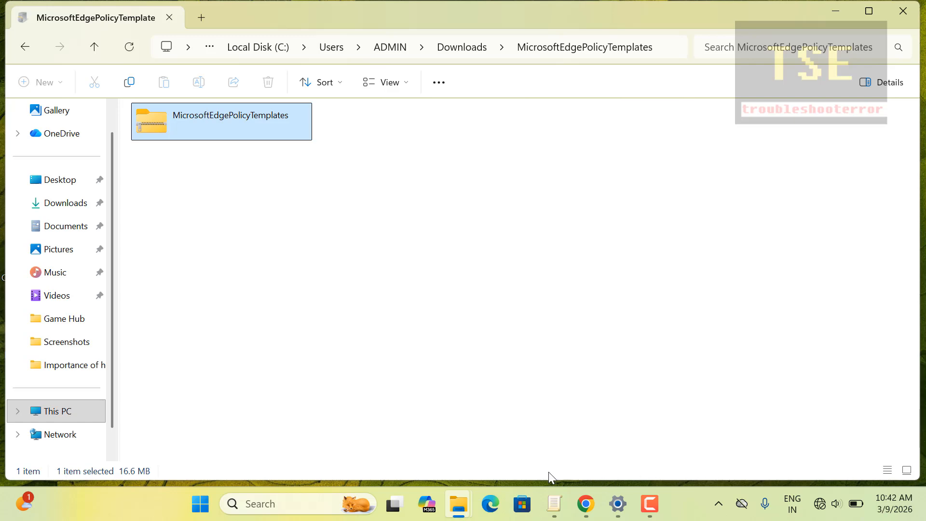
- Switch to the Downloads Explorer window and open the Documents folder
click(455, 502)
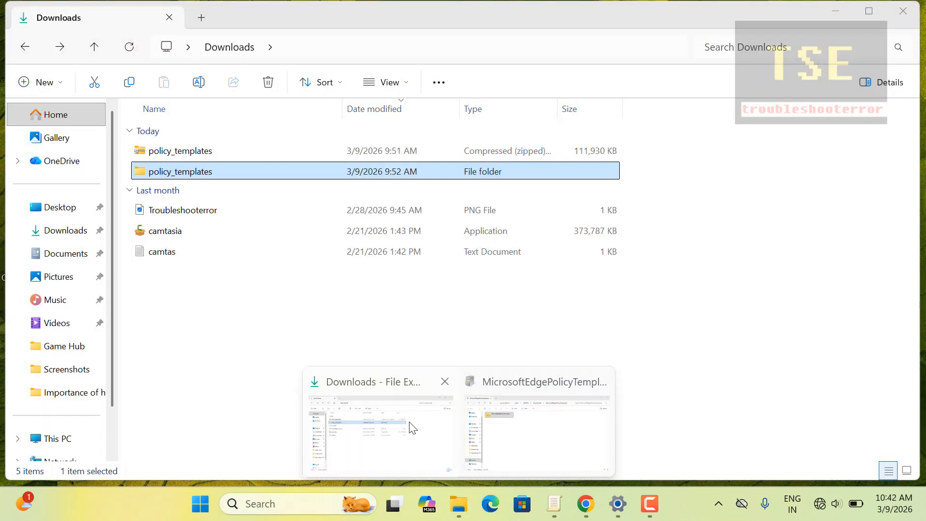
click(413, 428)
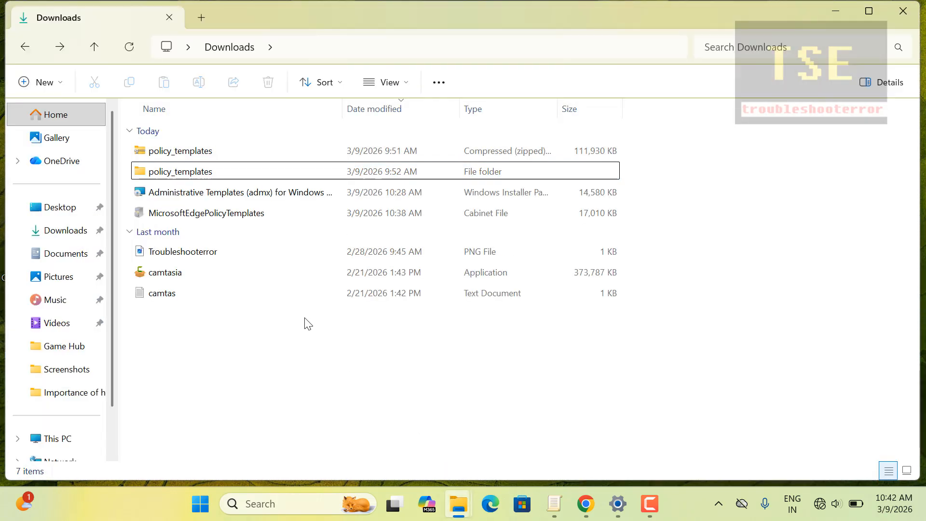
click(60, 252)
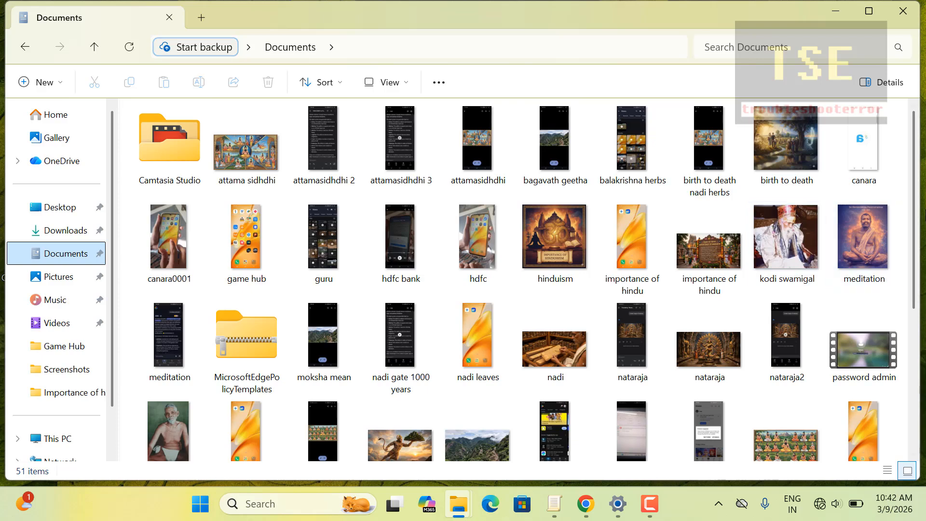
drag(920, 215, 924, 241)
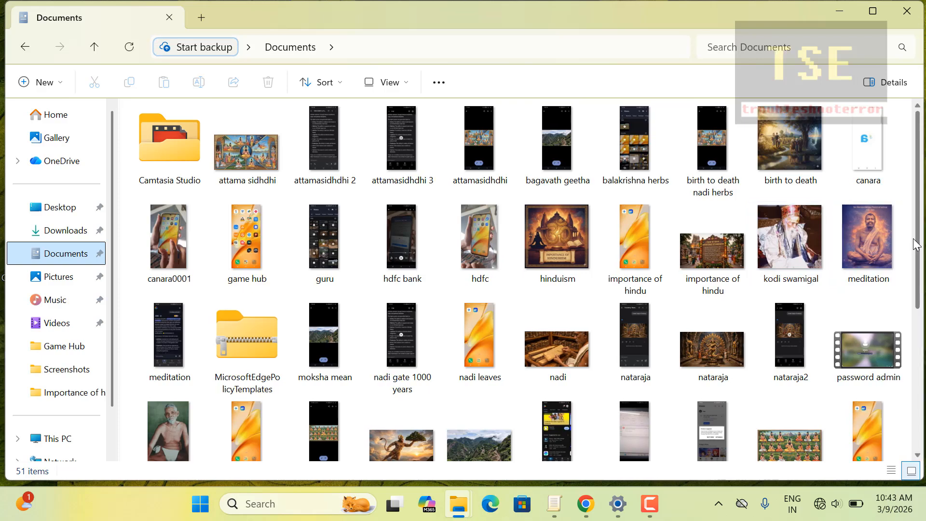
scroll(916, 245, down, 5)
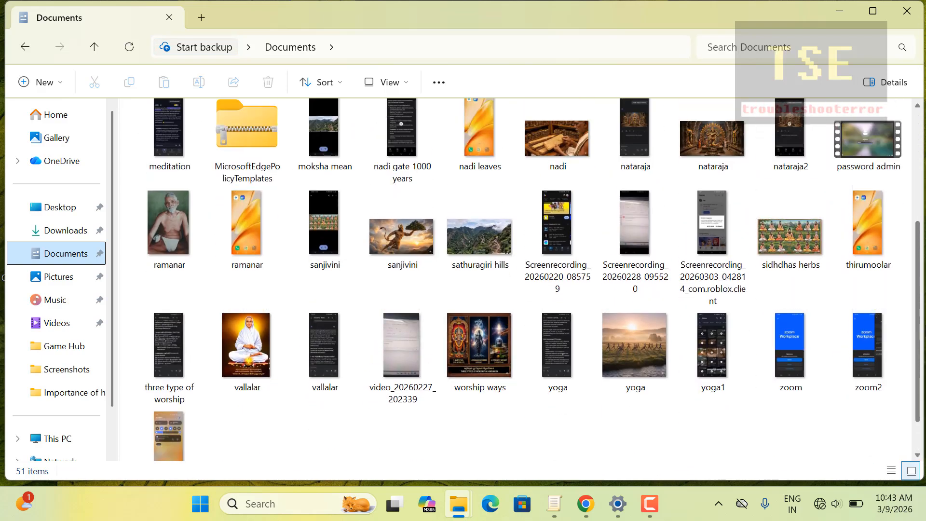
scroll(916, 245, up, 2)
- Extract all of the MicrosoftEdgePolicyTemplates zip into its own Documents subfolder
click(257, 238)
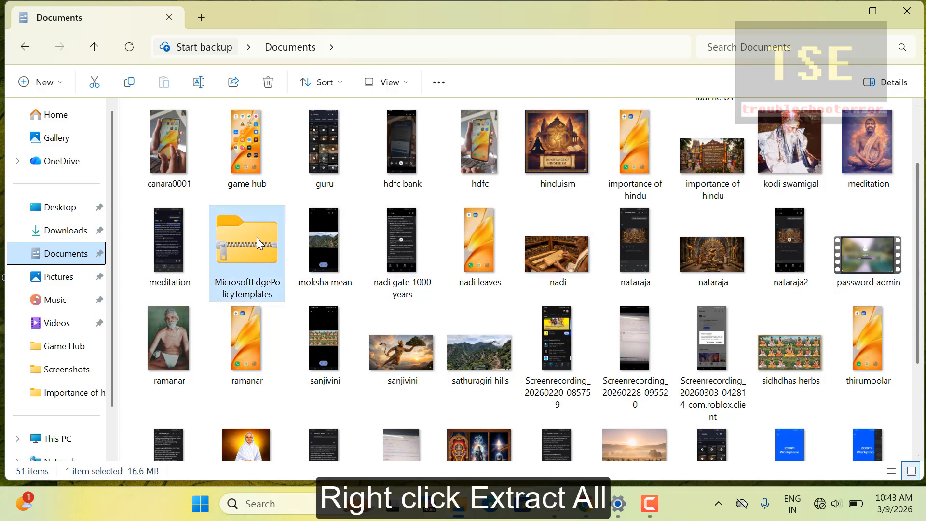
right_click(256, 238)
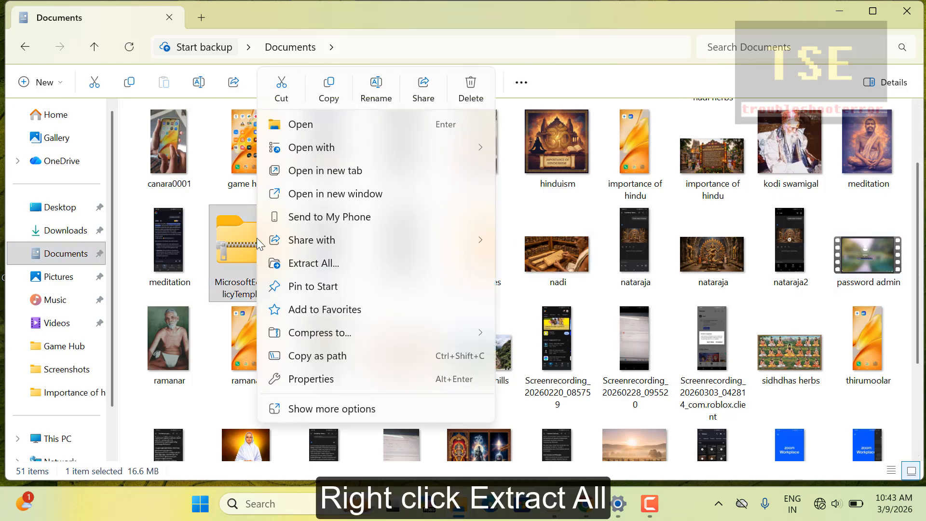
click(316, 263)
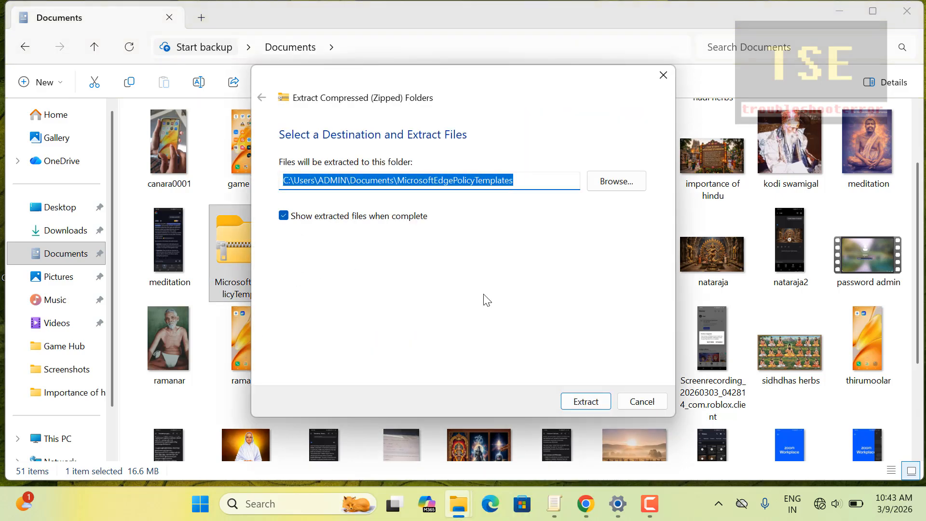
click(576, 402)
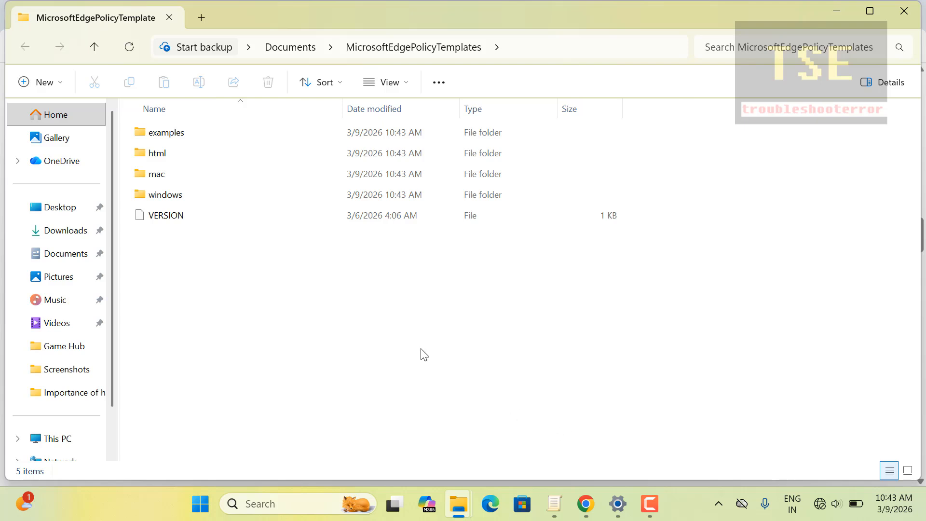
- Copy msedge.admx from the templates' windows\admx folder, then return to the browser guide
double_click(217, 196)
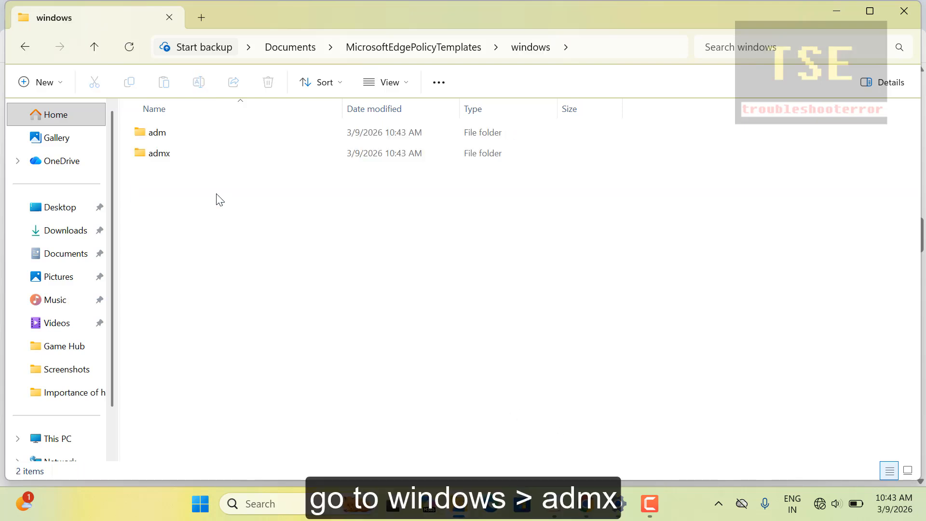
double_click(159, 155)
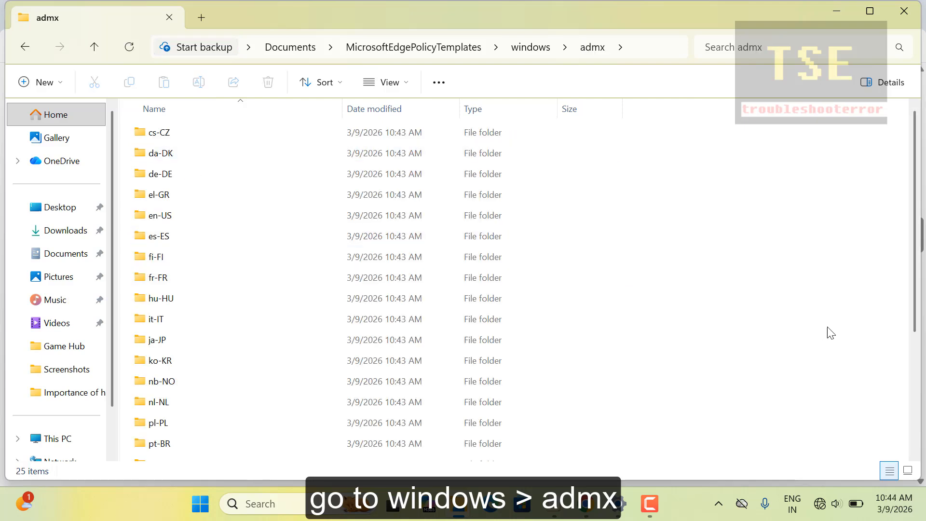
drag(915, 309, 918, 455)
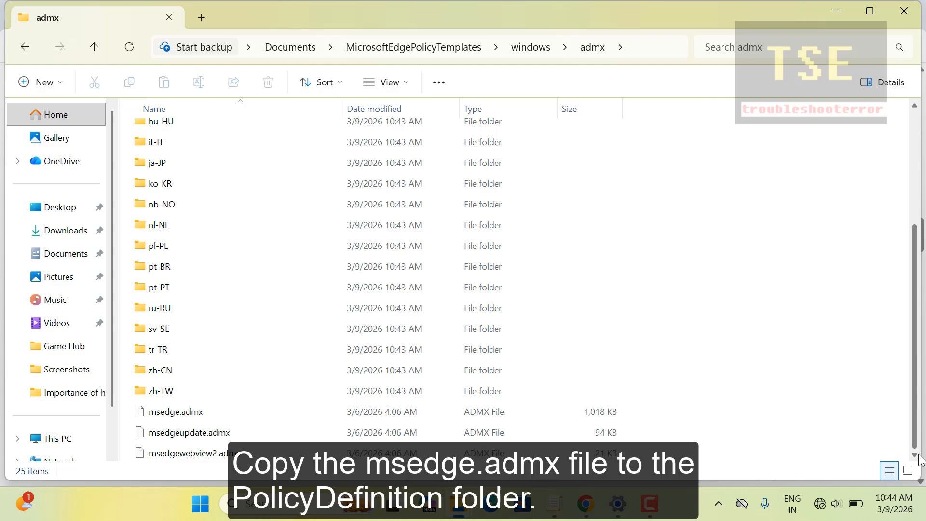
right_click(188, 413)
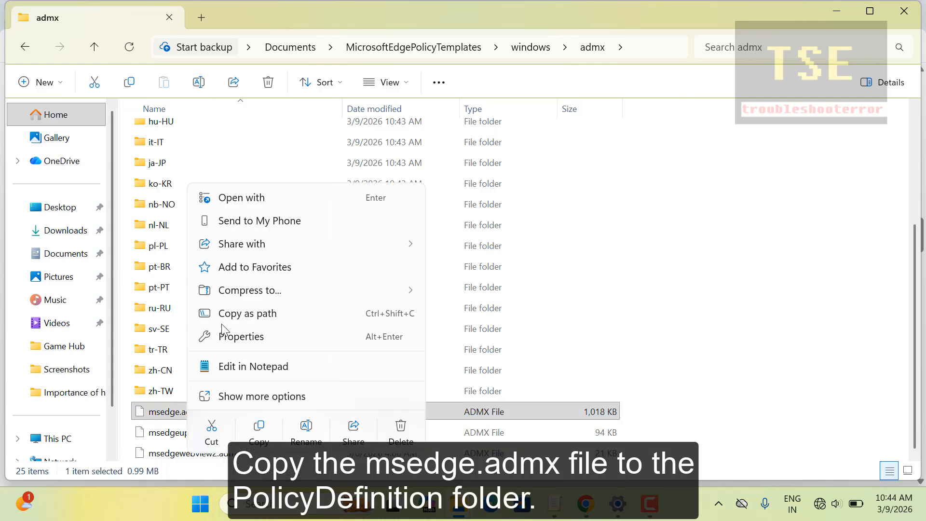
click(257, 434)
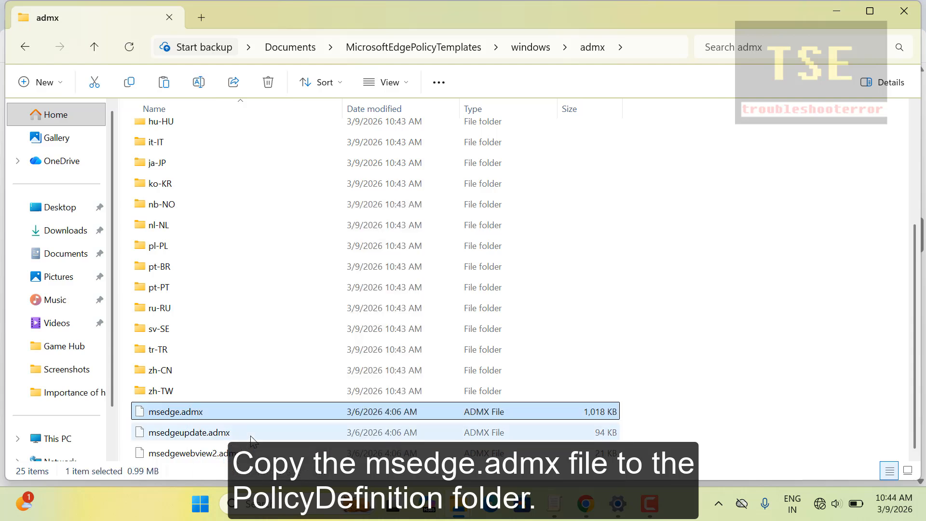
click(586, 505)
- Open the C:\Windows\PolicyDefinitions folder from the Run dialog's recent entries
right_click(200, 504)
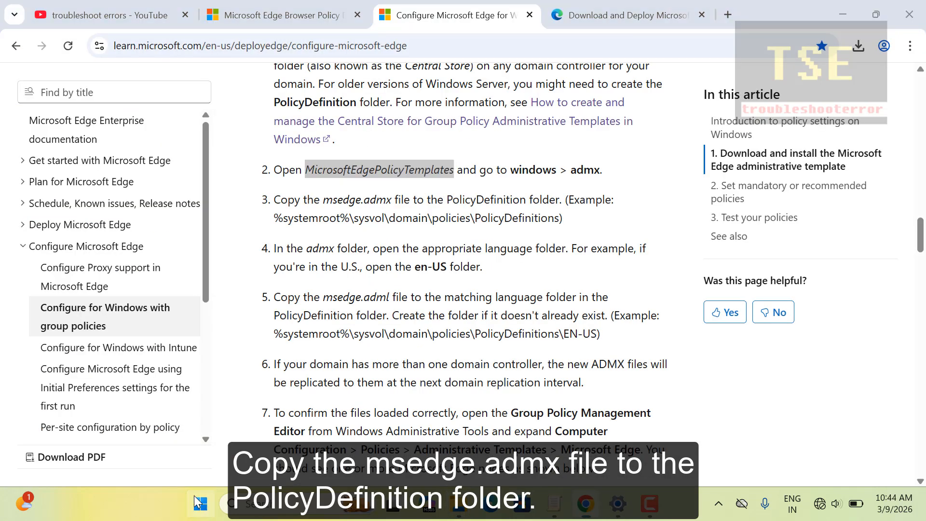
click(185, 418)
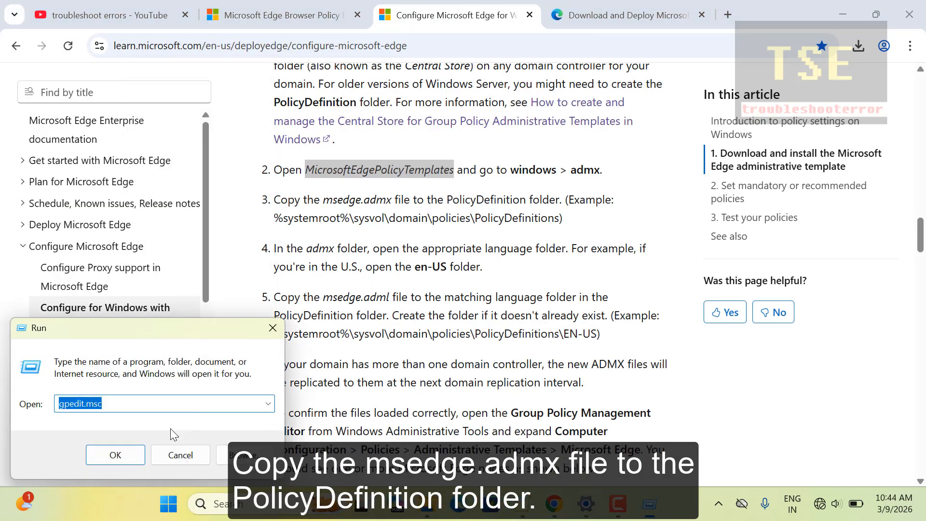
click(267, 404)
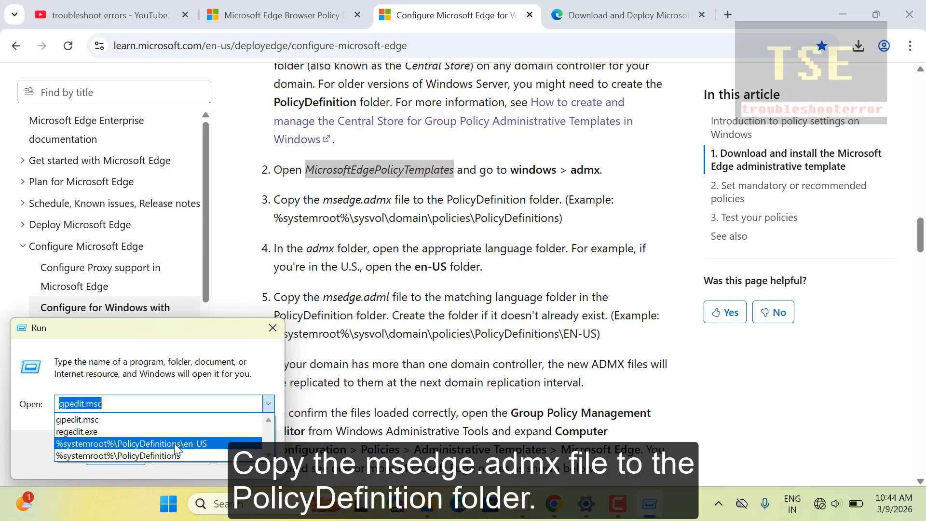
click(165, 454)
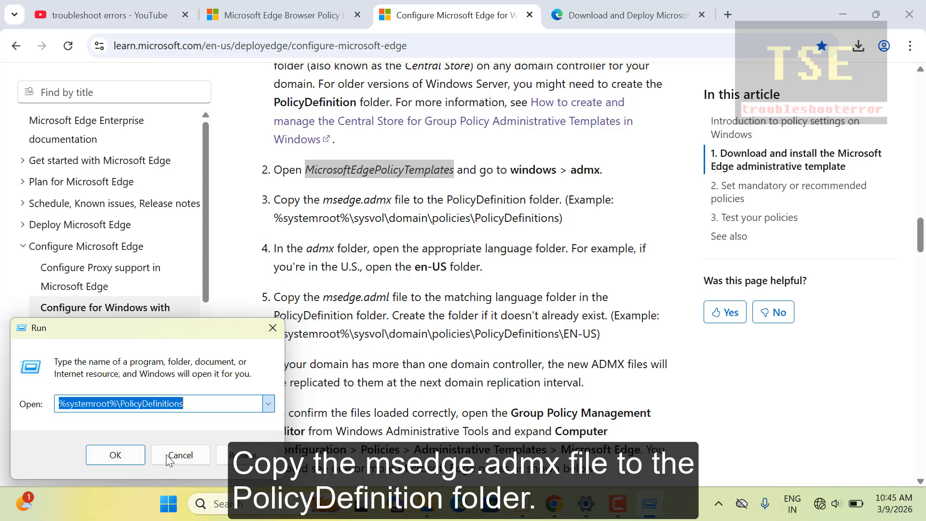
click(135, 459)
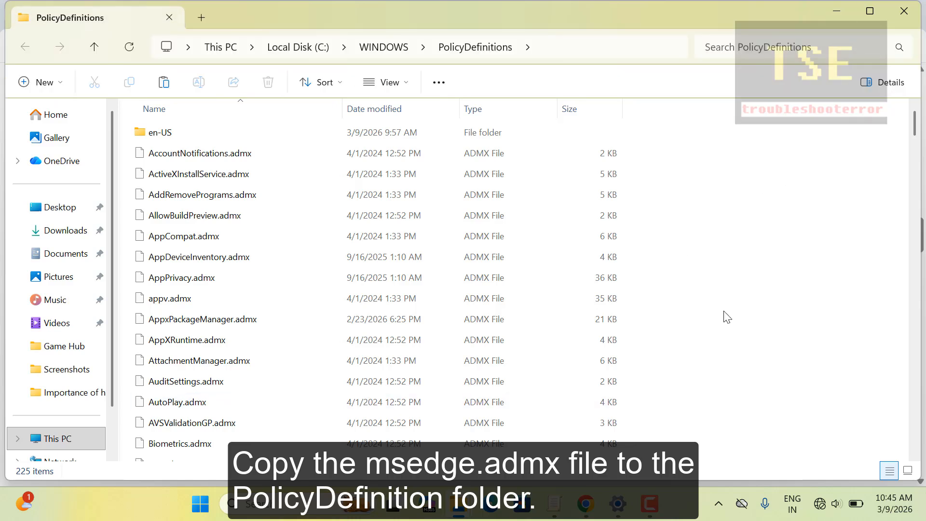
- Paste msedge.admx into PolicyDefinitions with administrator permission, then minimize File Explorer
right_click(777, 287)
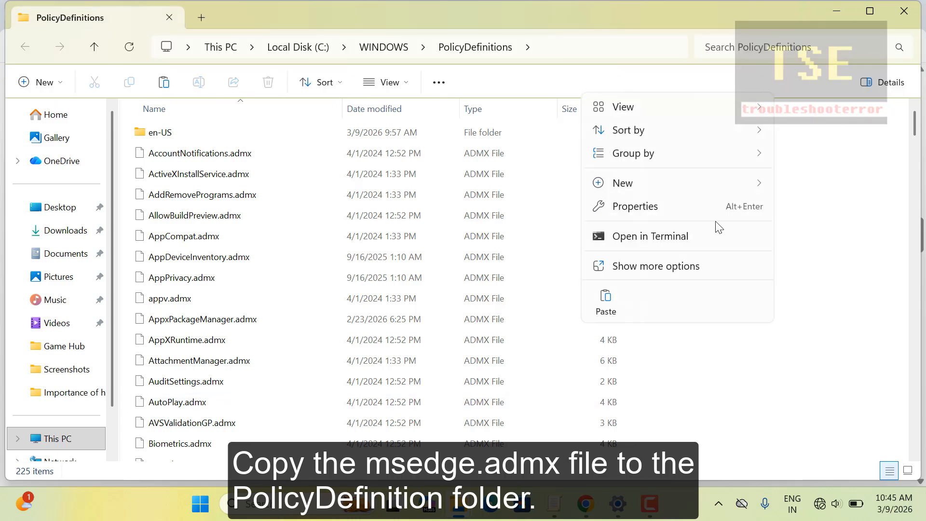
click(592, 300)
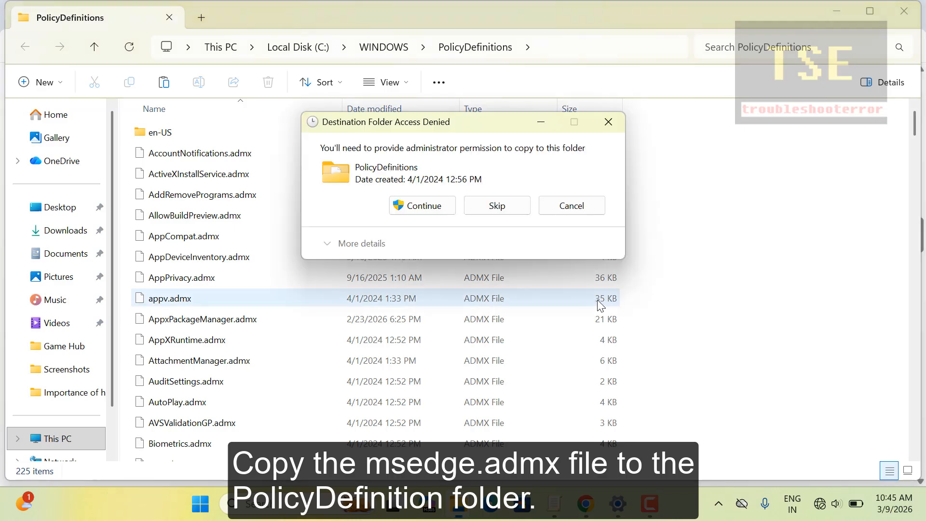
click(437, 207)
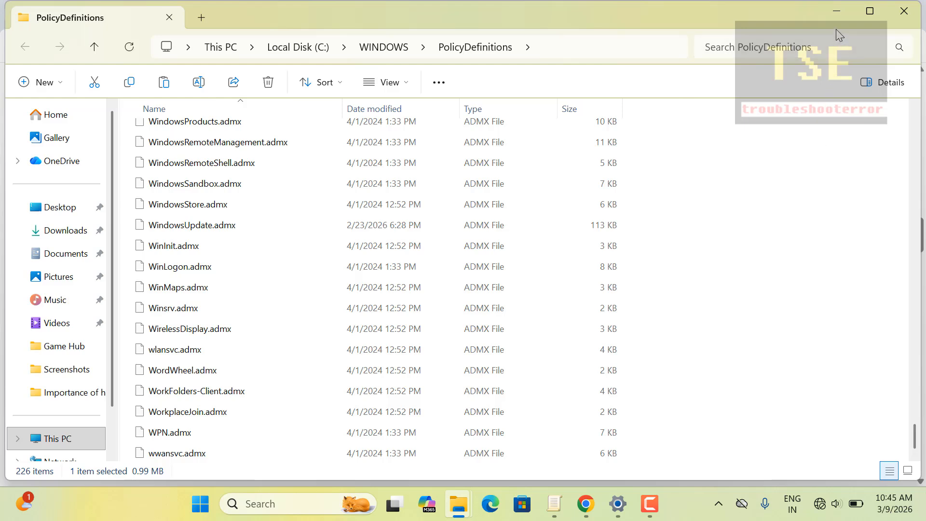
click(839, 14)
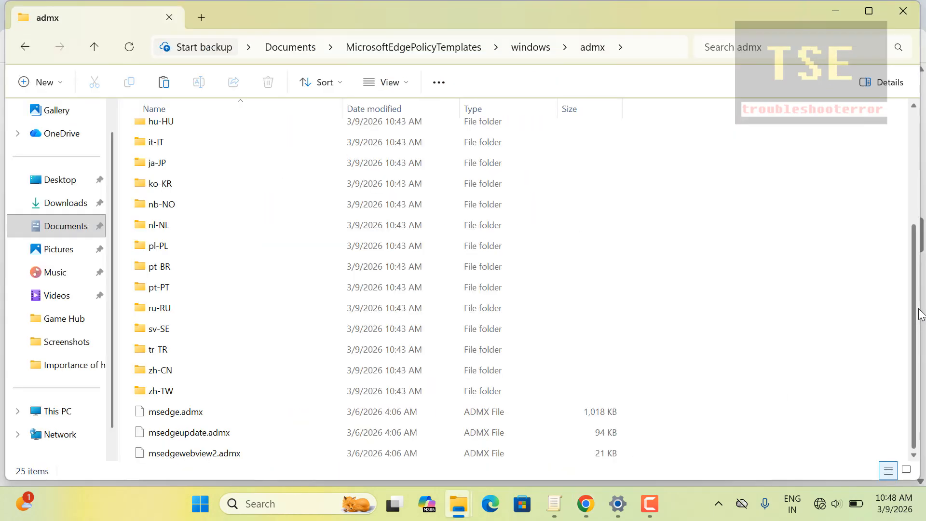
- Copy msedge.adml from the templates' admx\en-US folder
scroll(923, 154, up, 5)
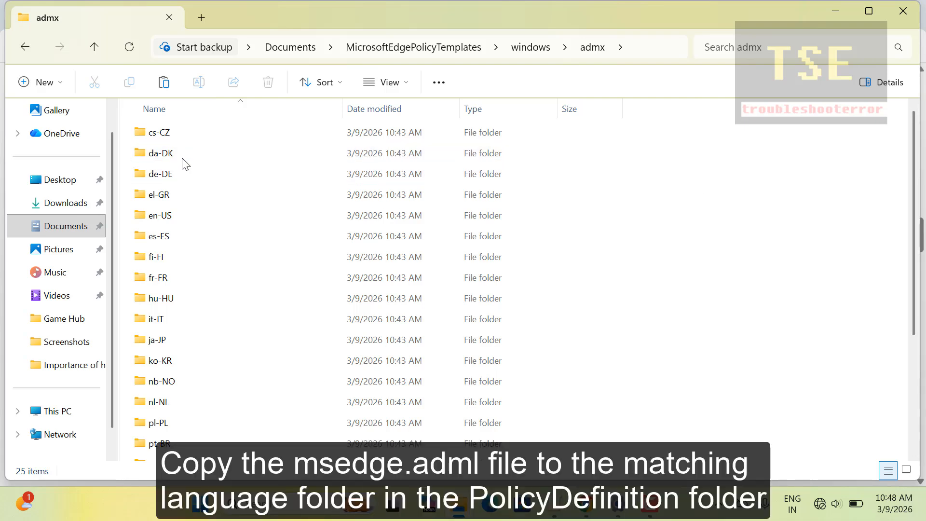
double_click(193, 216)
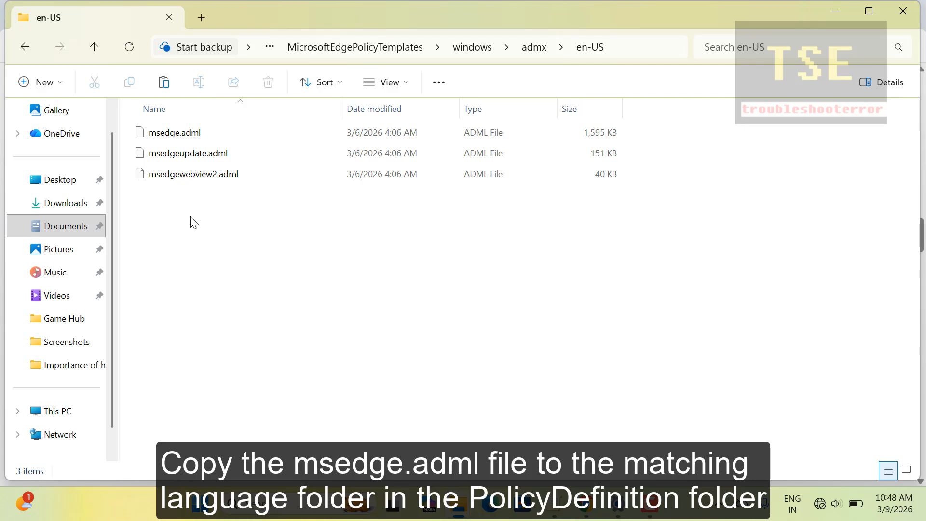
click(186, 134)
right_click(186, 134)
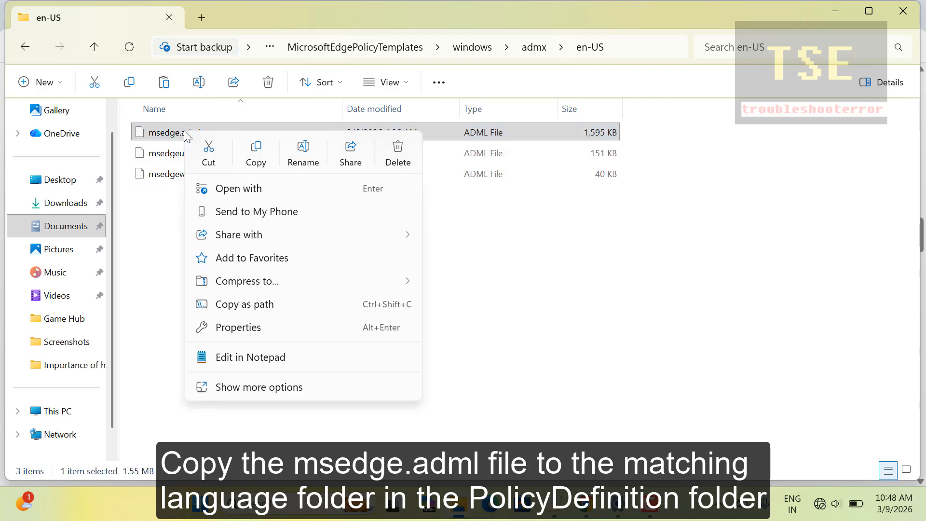
click(268, 164)
click(586, 504)
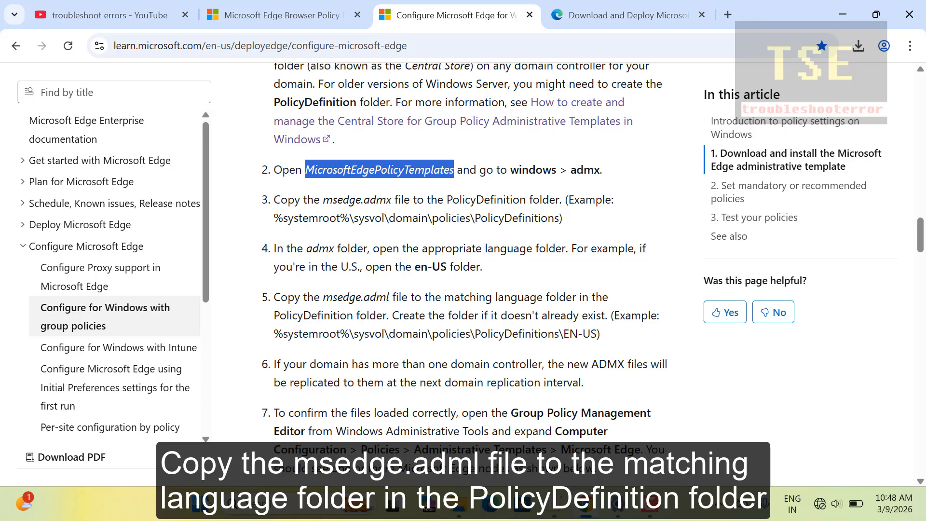
- Paste msedge.adml into %systemroot%\PolicyDefinitions\en-US with administrator permission
key(super+x)
click(176, 413)
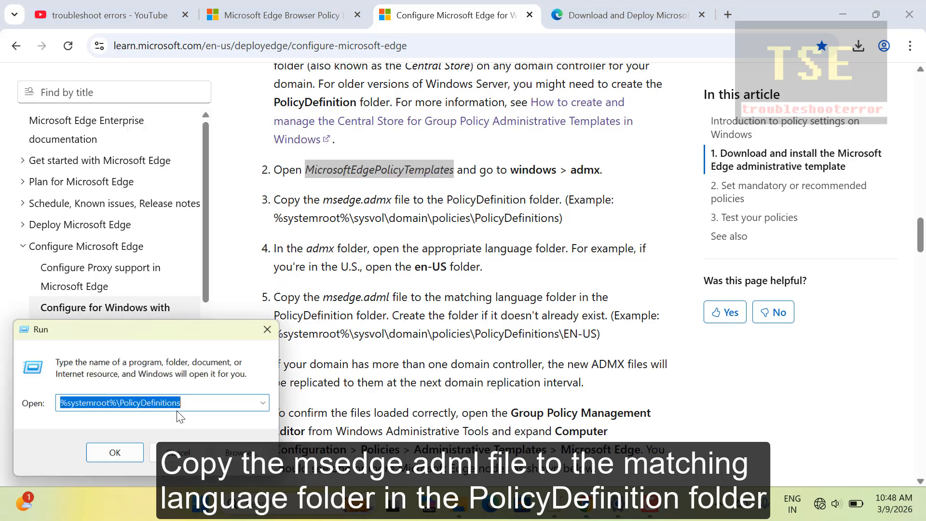
click(268, 404)
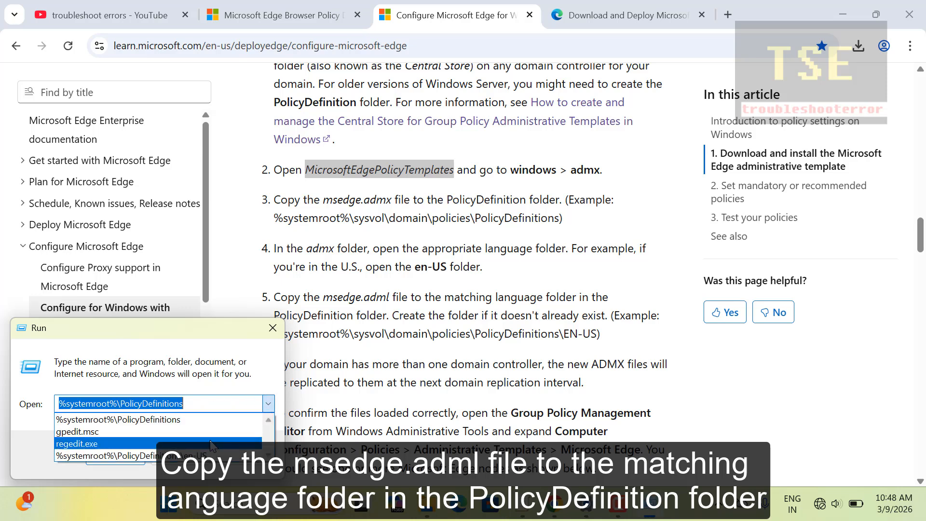
click(116, 455)
click(117, 456)
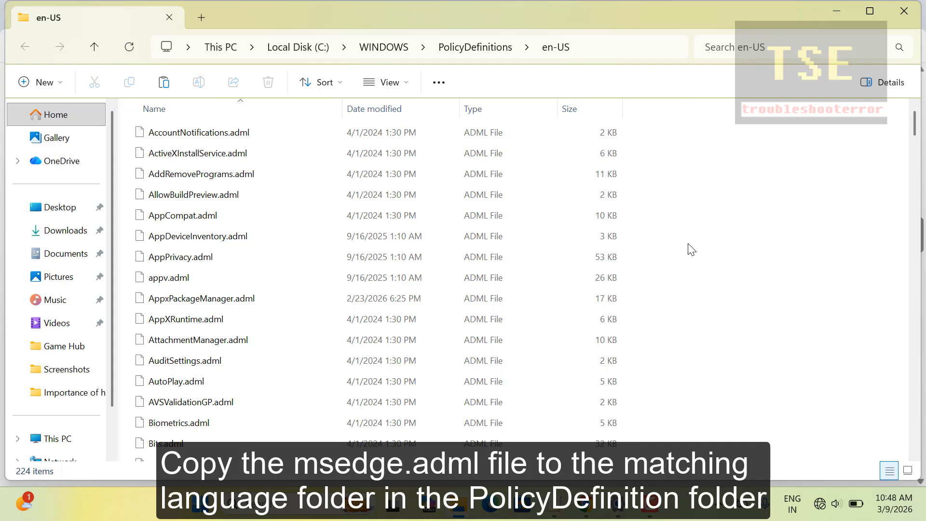
right_click(690, 248)
click(710, 264)
click(439, 205)
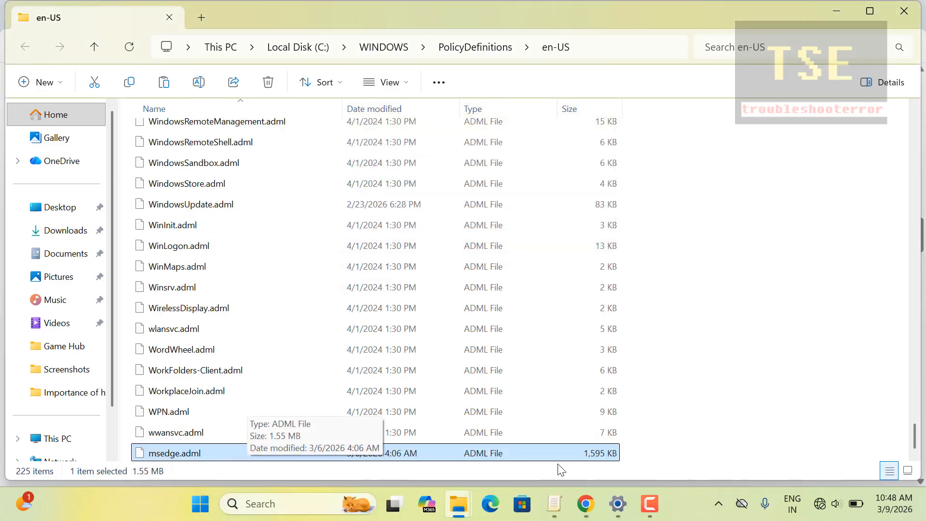
- Launch the Local Group Policy Editor by running gpedit.msc
click(586, 504)
right_click(200, 502)
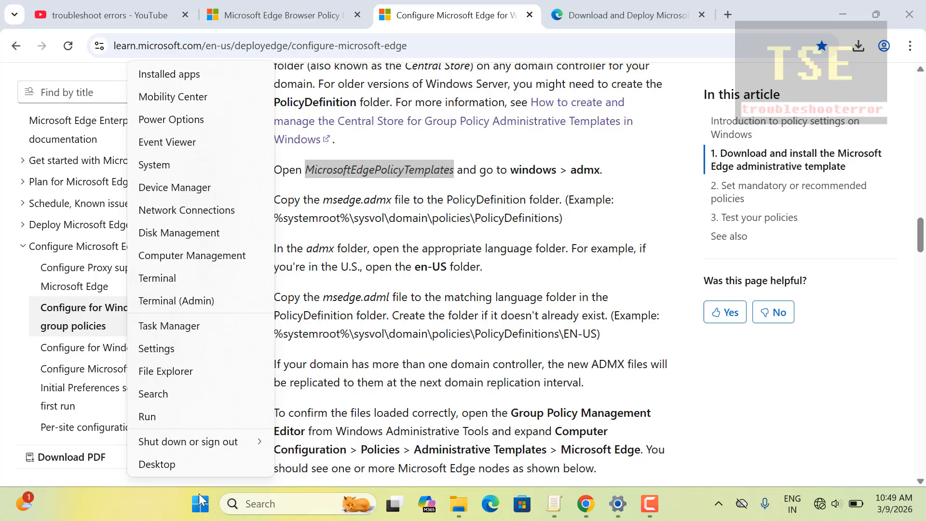
click(187, 417)
click(269, 407)
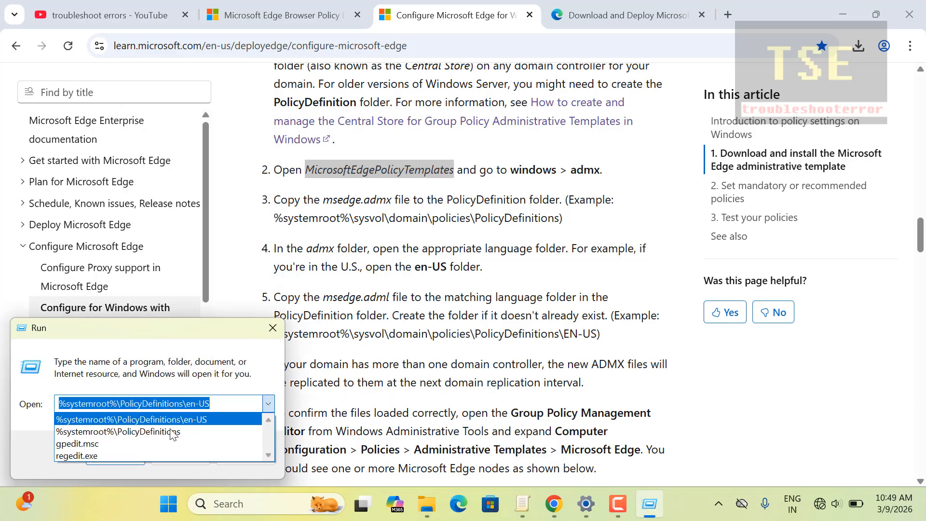
click(140, 438)
click(118, 455)
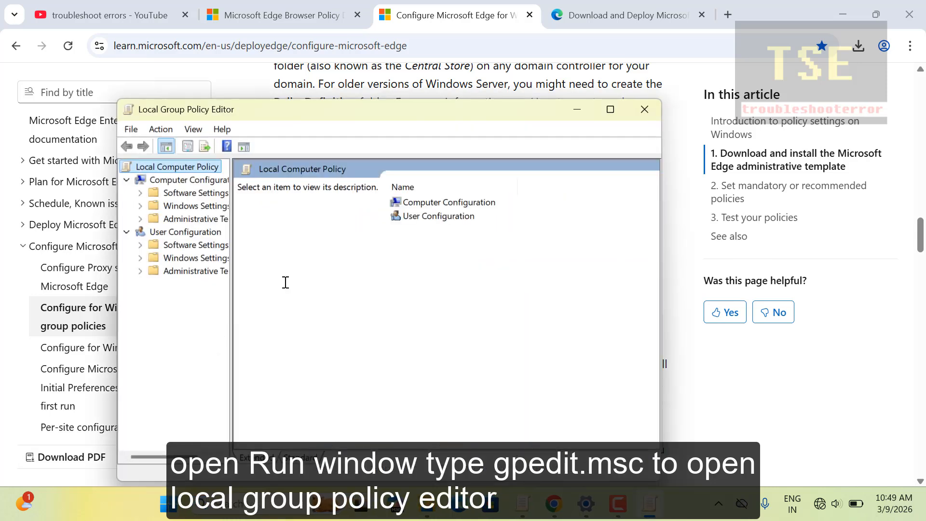
- Expand Computer Configuration > Administrative Templates and open the Microsoft Edge policy folder
click(141, 219)
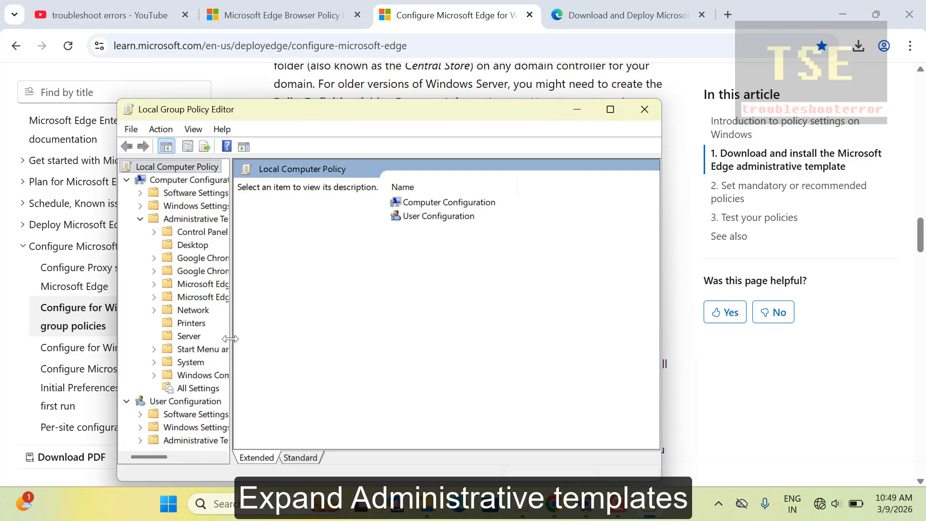
drag(230, 339, 314, 341)
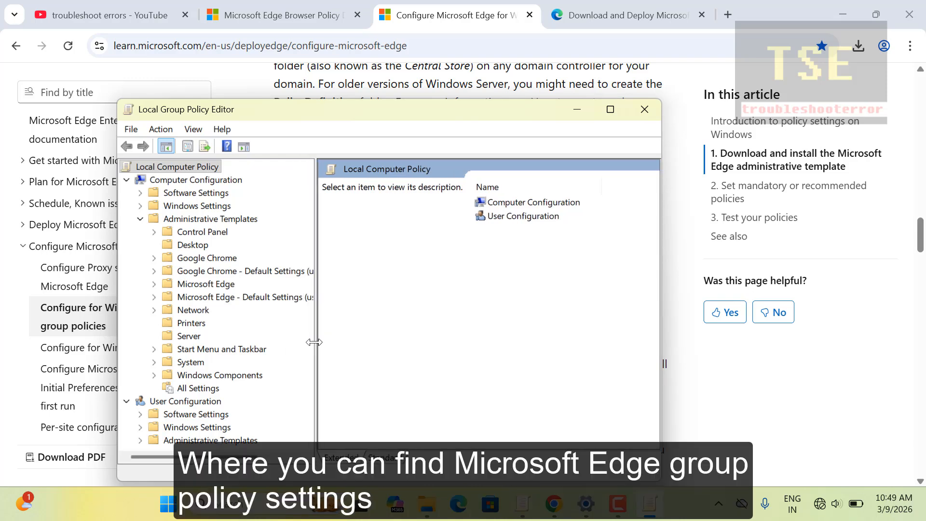
double_click(206, 284)
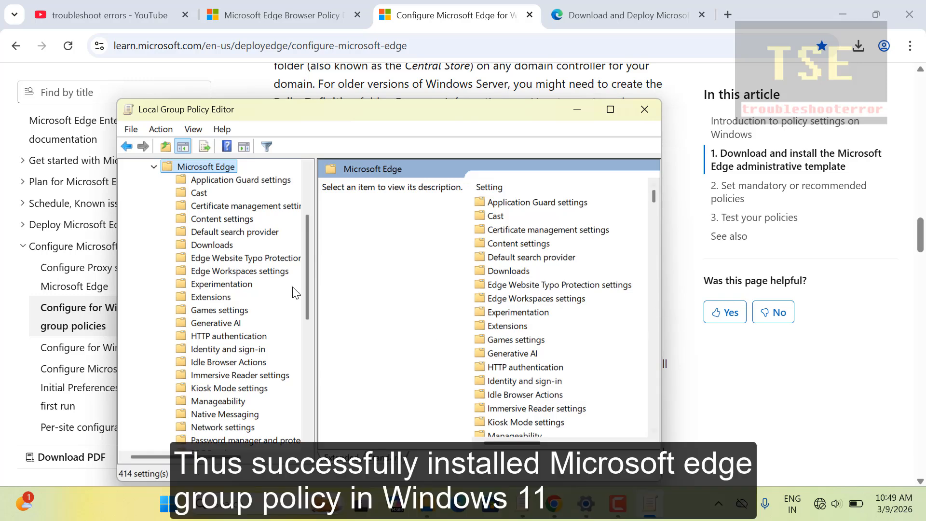
drag(307, 280, 419, 405)
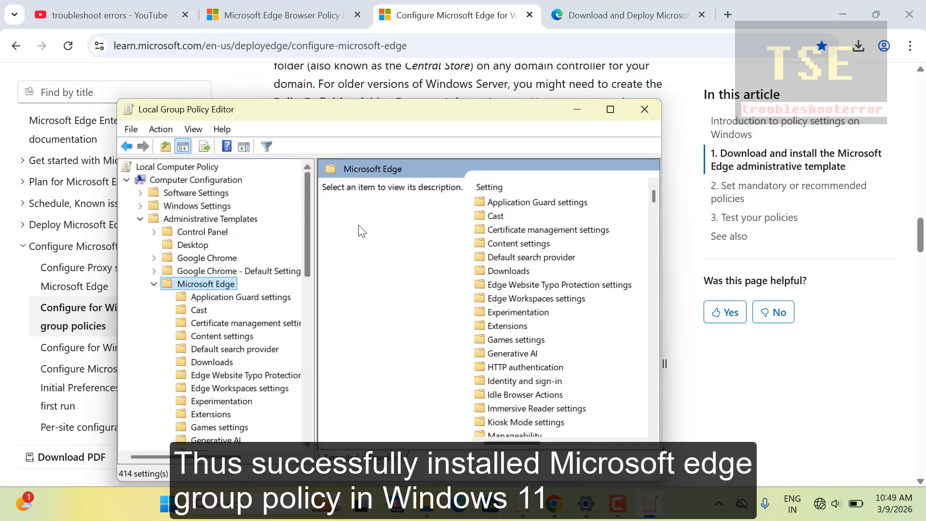
click(615, 501)
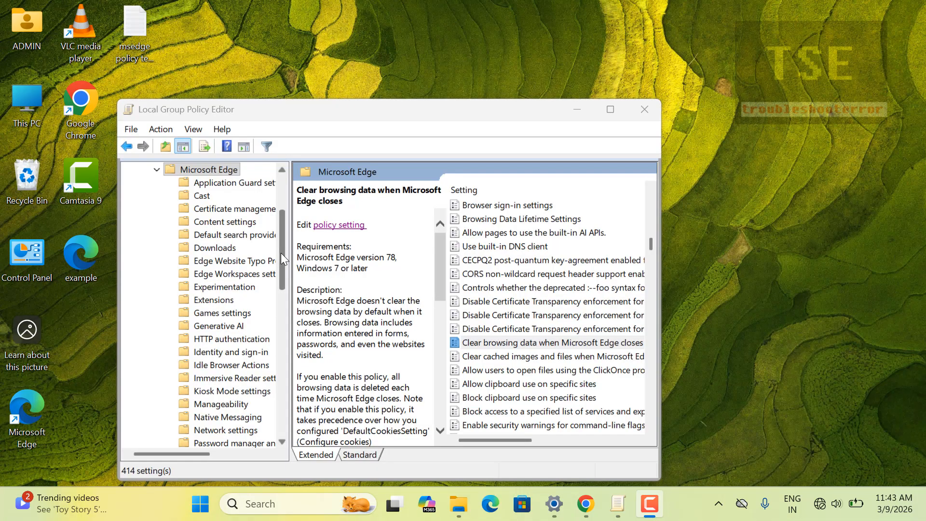
- Find 'Clear browsing data when Microsoft Edge closes' in the Microsoft Edge settings and view its description
drag(281, 252, 282, 218)
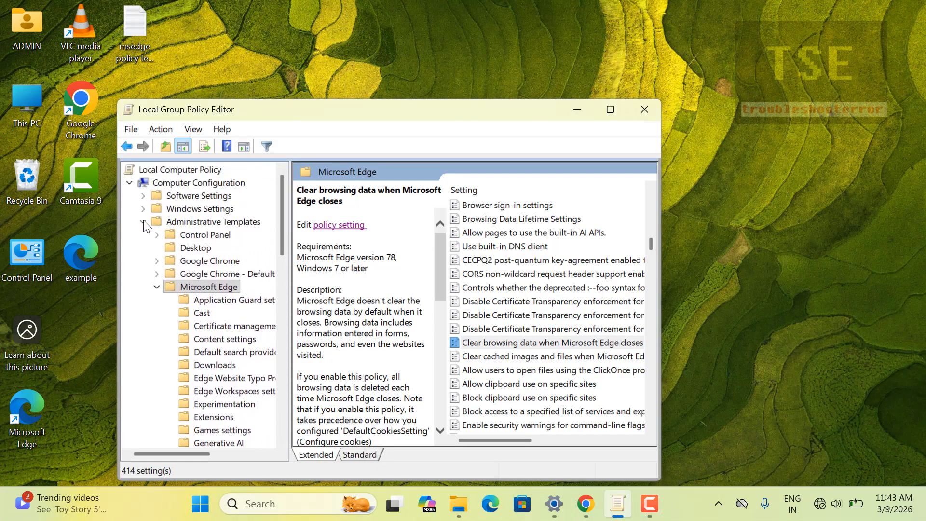
click(202, 224)
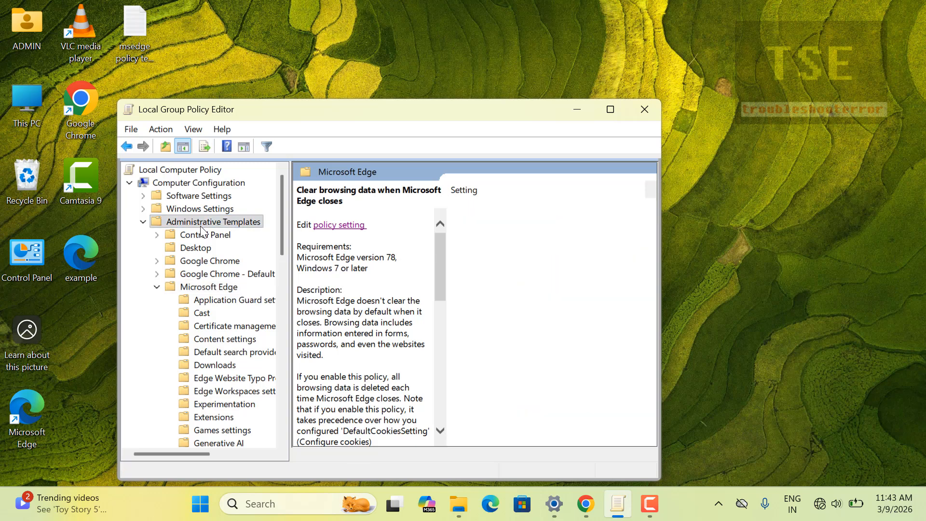
click(208, 288)
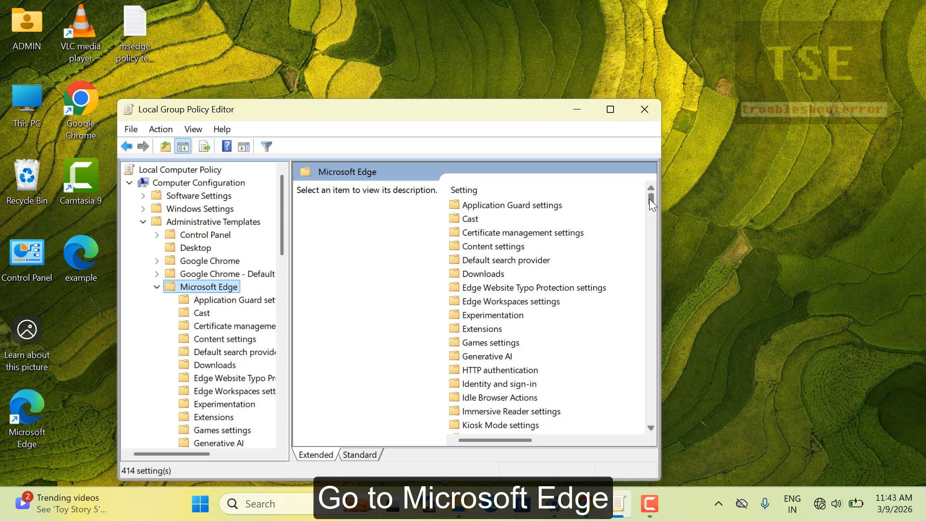
drag(650, 199, 647, 224)
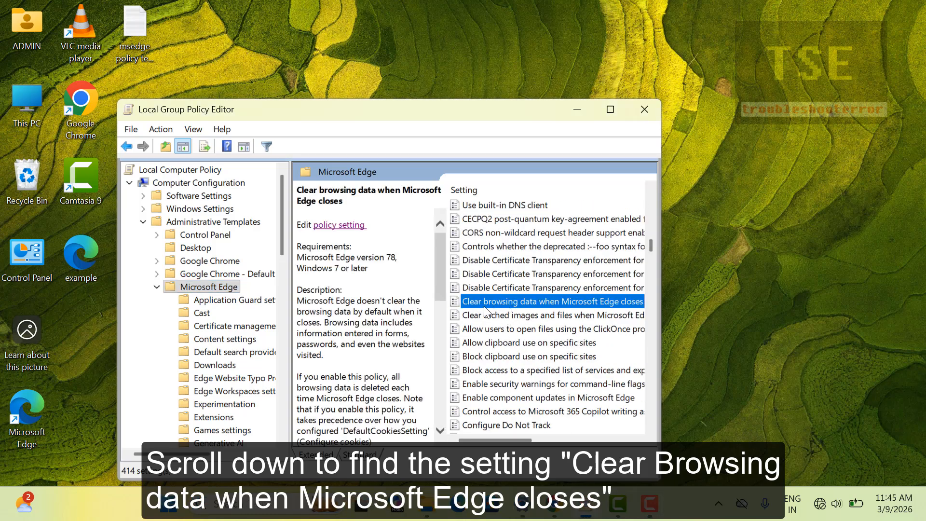
- Set 'Clear browsing data when Microsoft Edge closes' to Enabled and confirm with OK
double_click(550, 301)
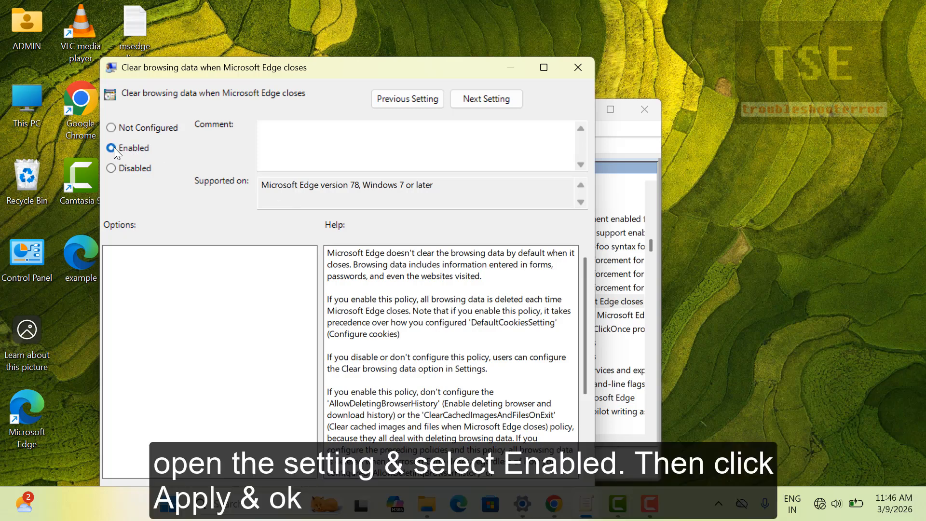
drag(332, 70, 337, 14)
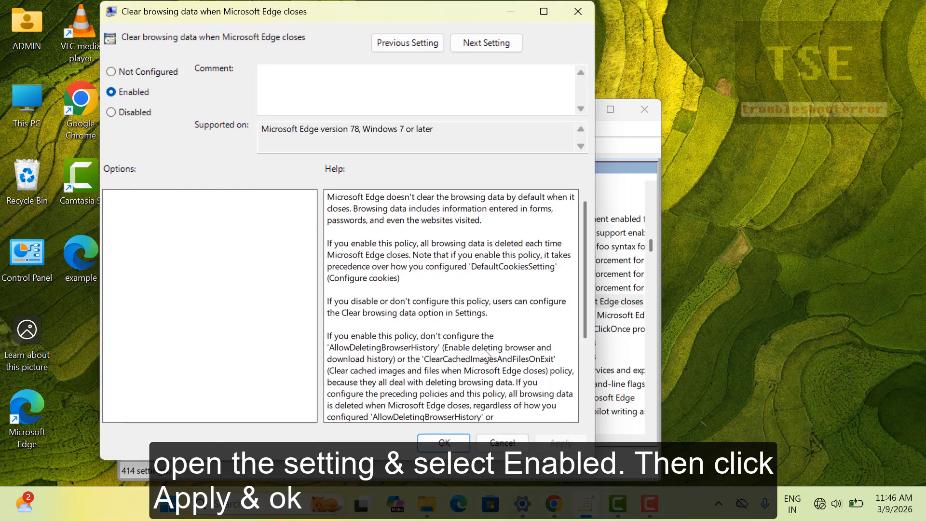
click(448, 441)
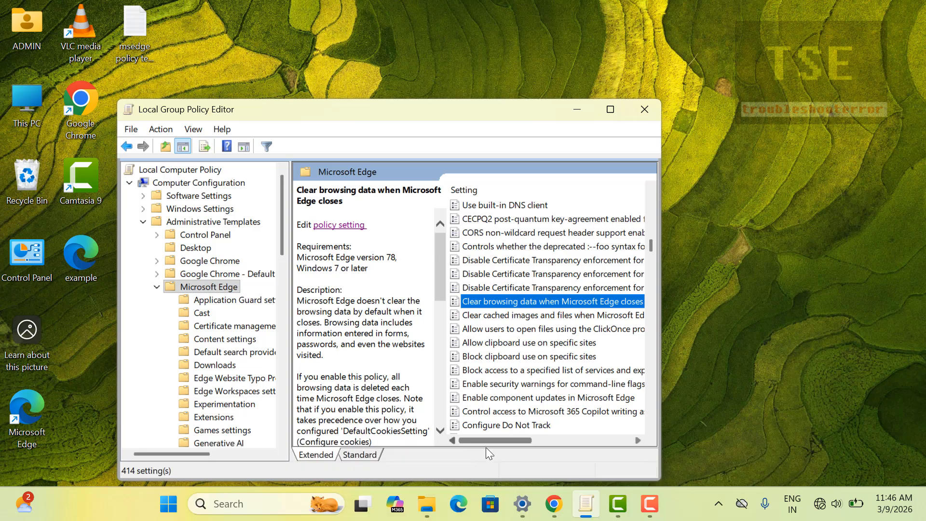
- Launch Microsoft Edge and turn on Wi-Fi to get online
click(458, 504)
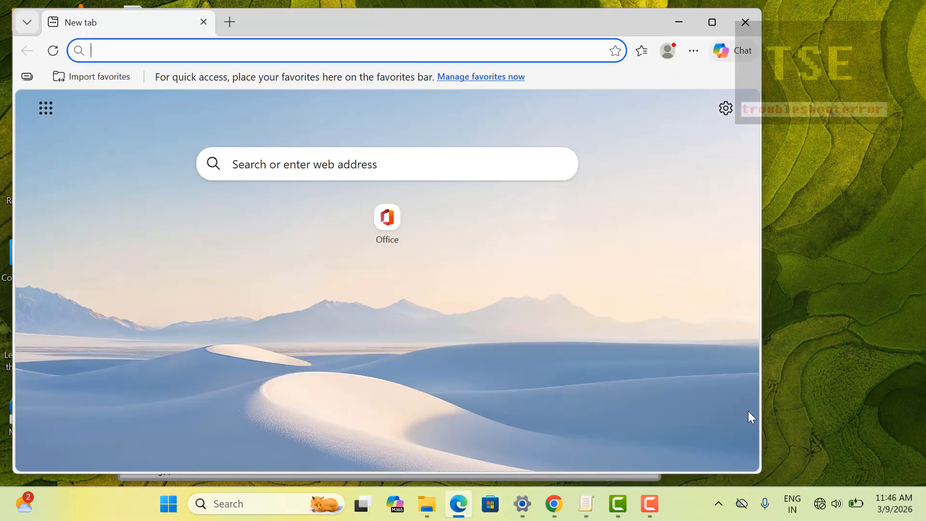
click(823, 505)
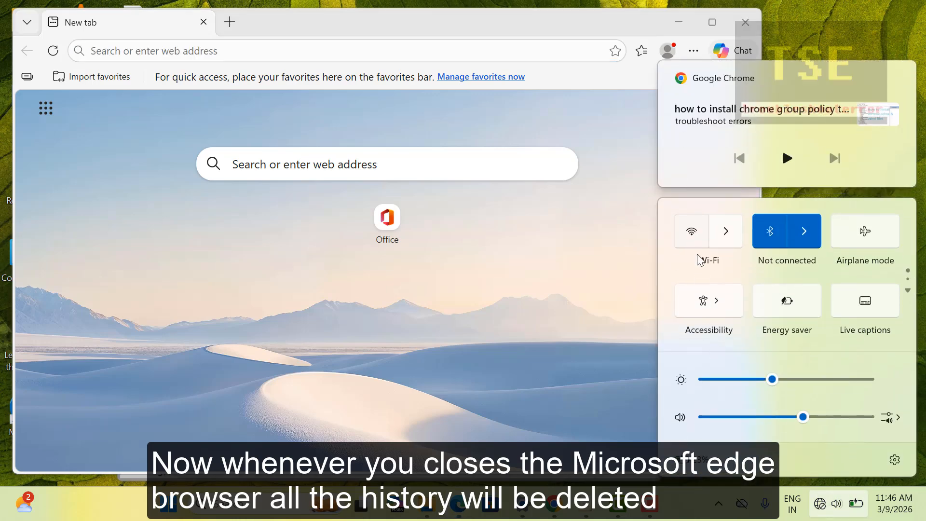
click(691, 233)
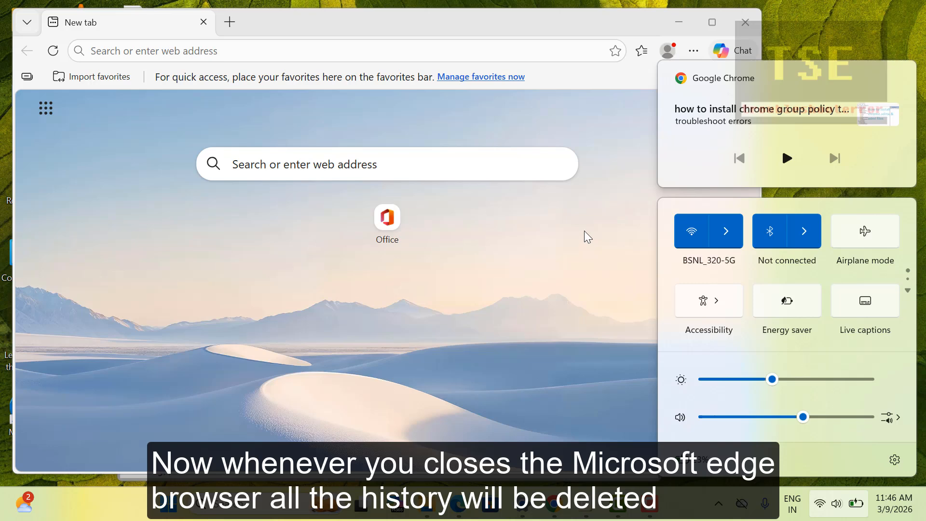
click(584, 236)
- Search Bing for cartystudios, visit the CartyStudios website, and check both appear in History
click(198, 49)
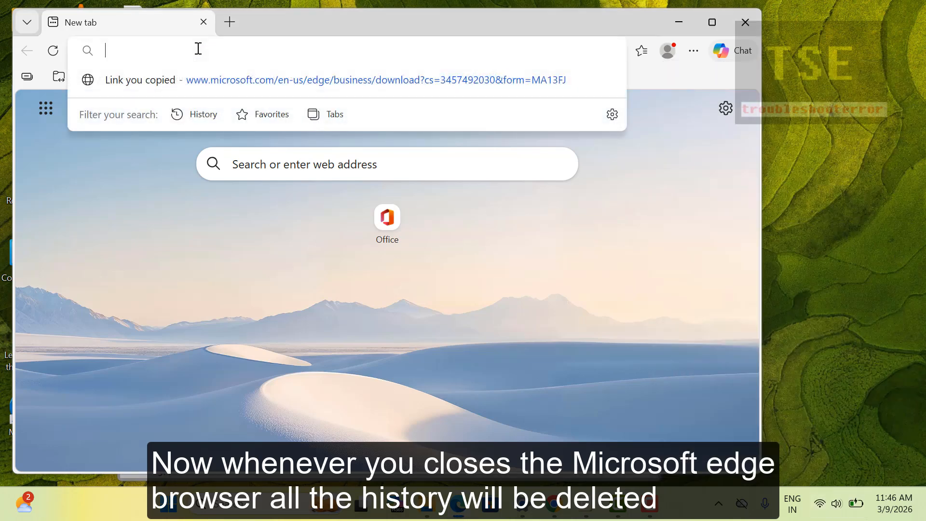
text(carty)
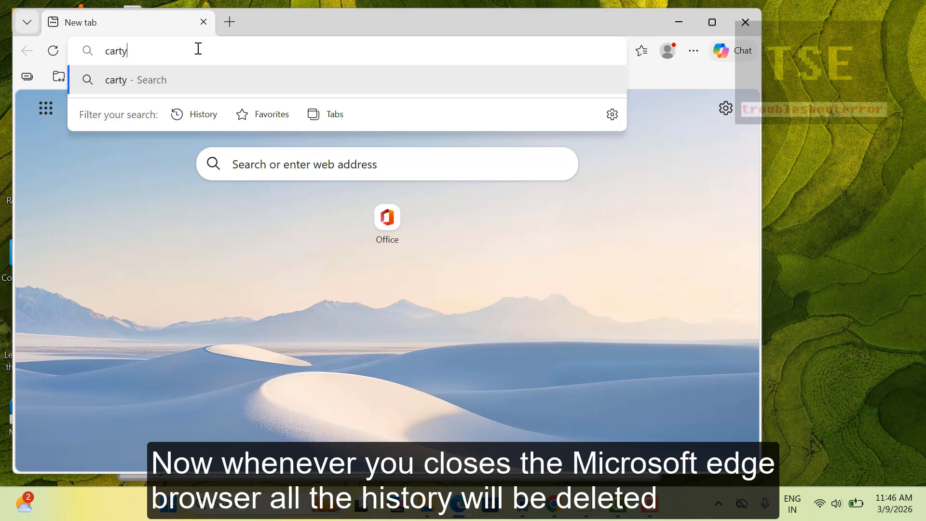
text(stu)
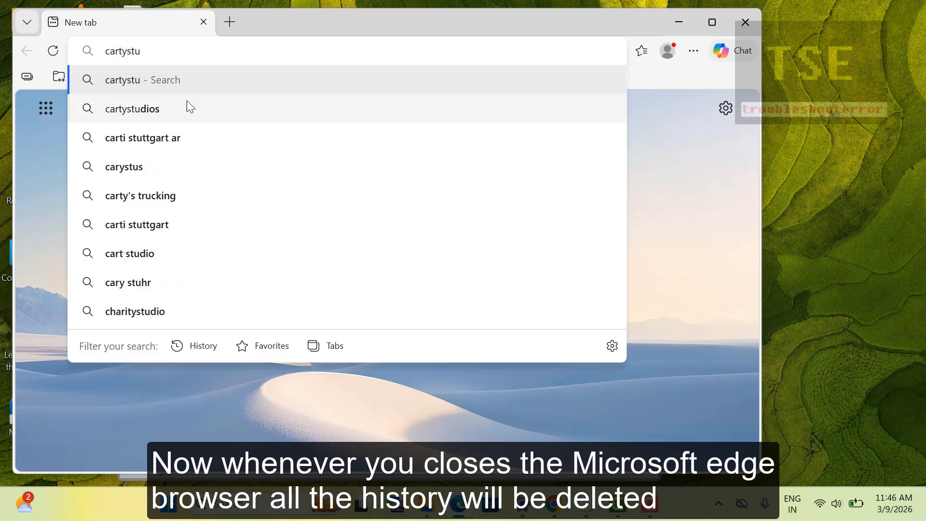
click(187, 101)
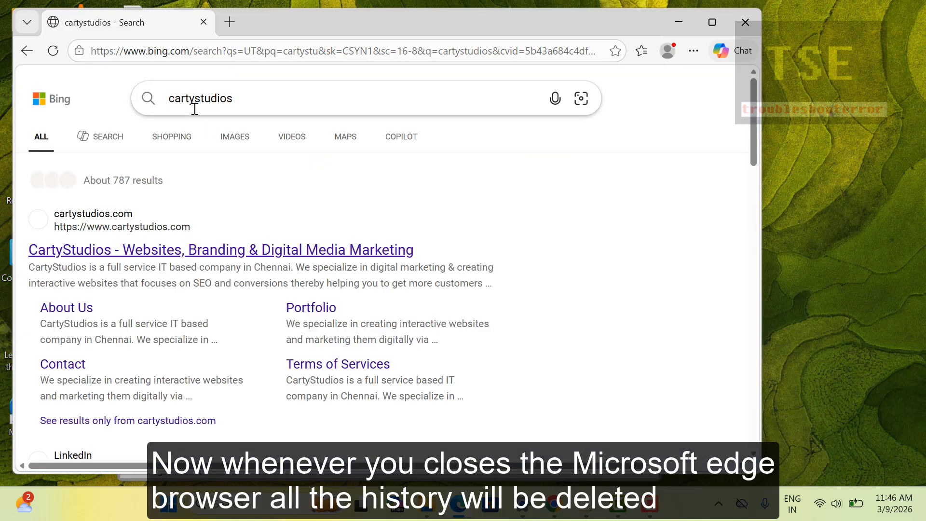
click(161, 248)
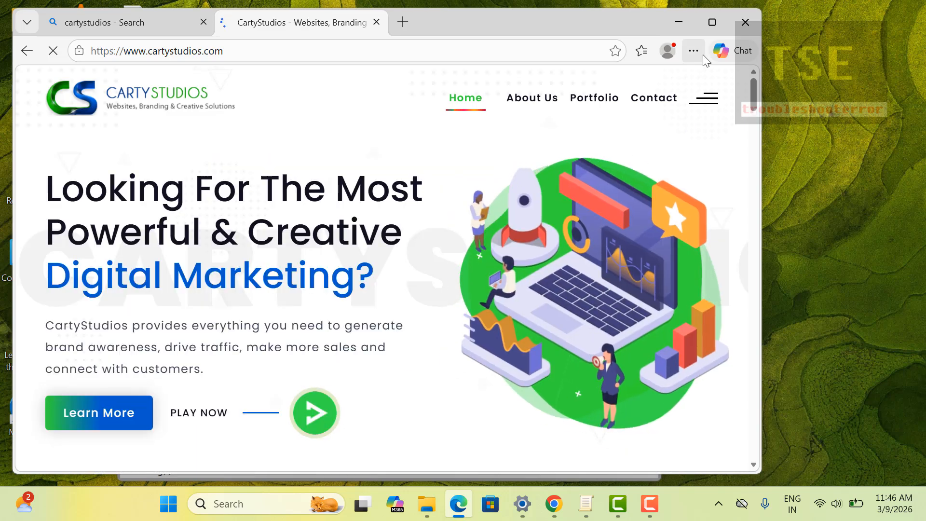
click(699, 52)
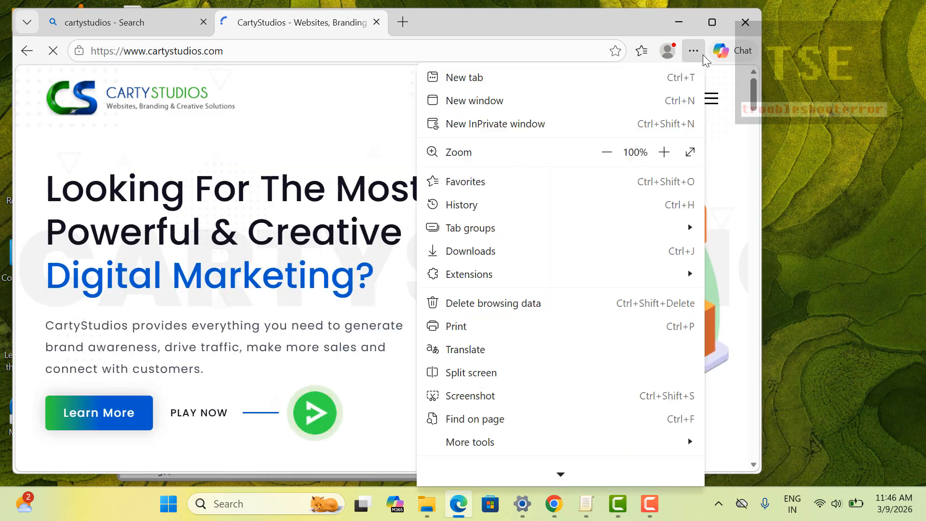
click(517, 203)
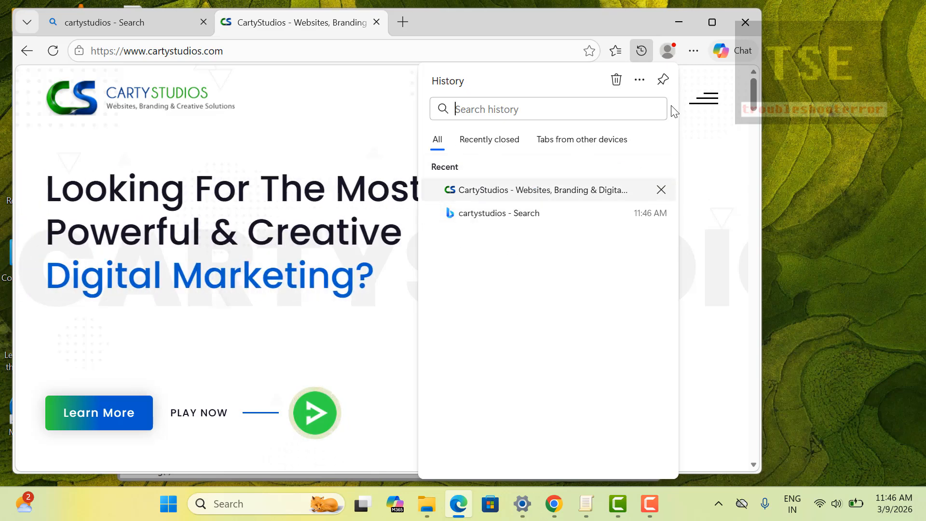
- Close Microsoft Edge and relaunch it from the taskbar
click(746, 24)
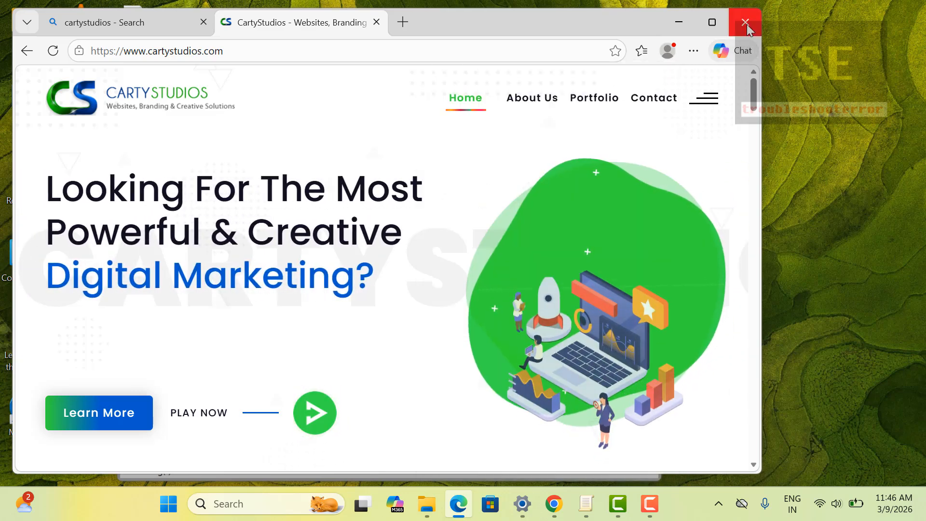
click(746, 24)
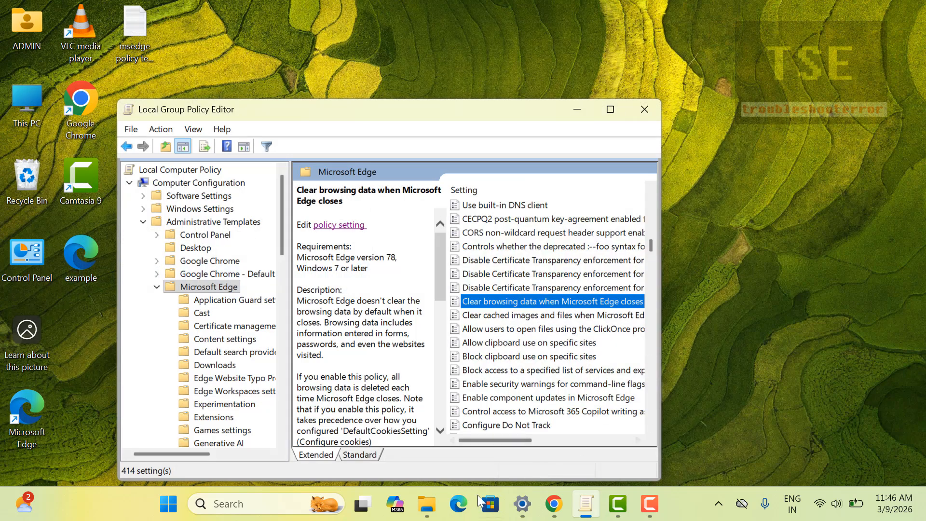
click(459, 504)
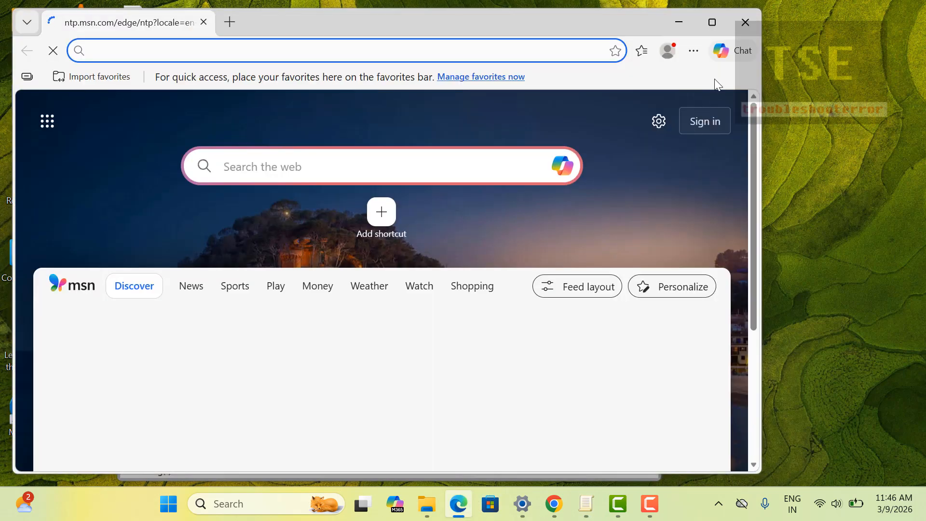
- Confirm the History All, Recently closed and other-devices lists are now empty
click(694, 51)
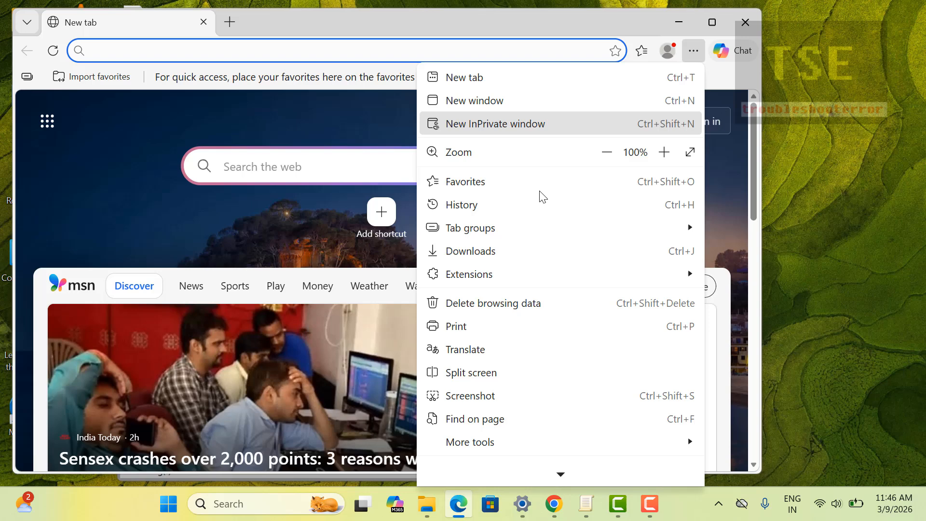
click(510, 203)
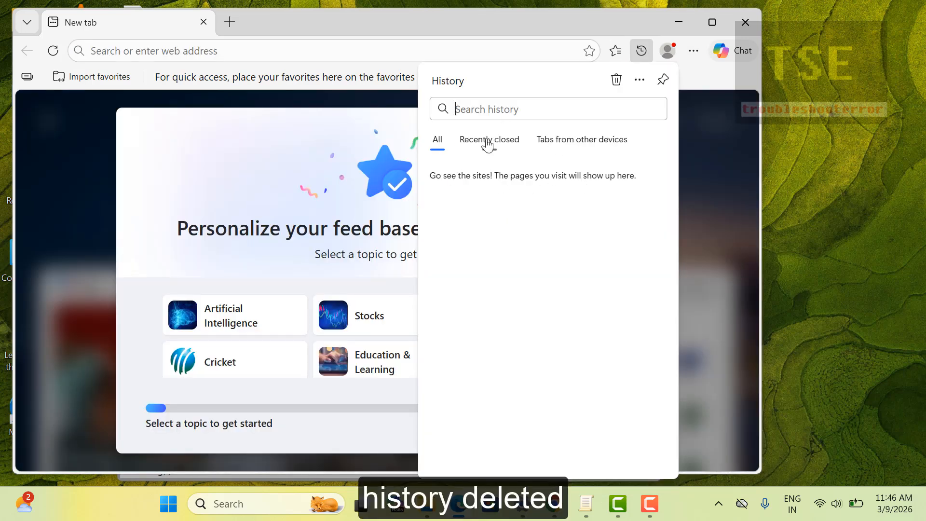
click(488, 142)
click(553, 142)
click(478, 145)
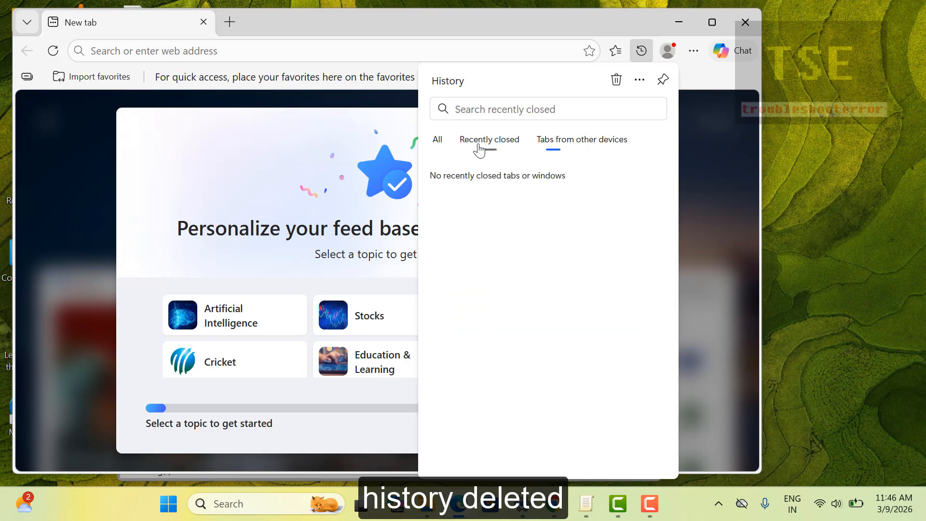
click(444, 150)
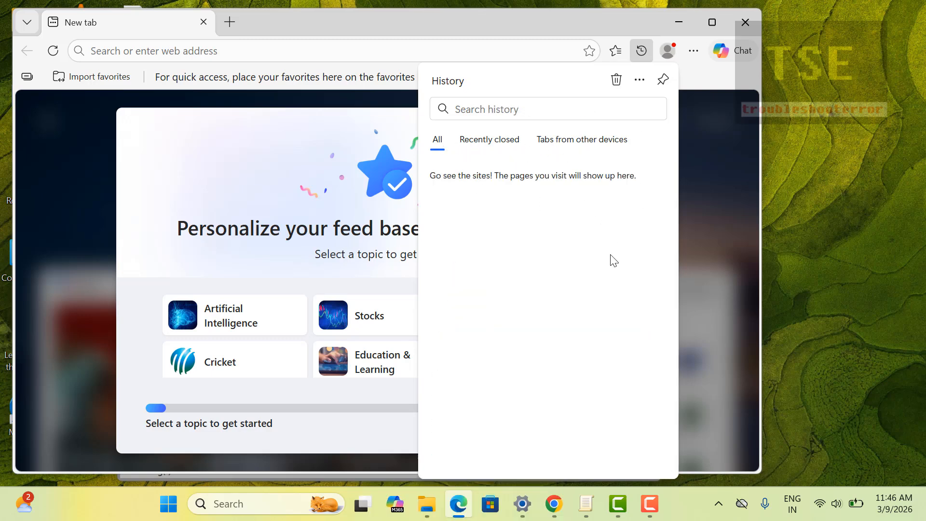